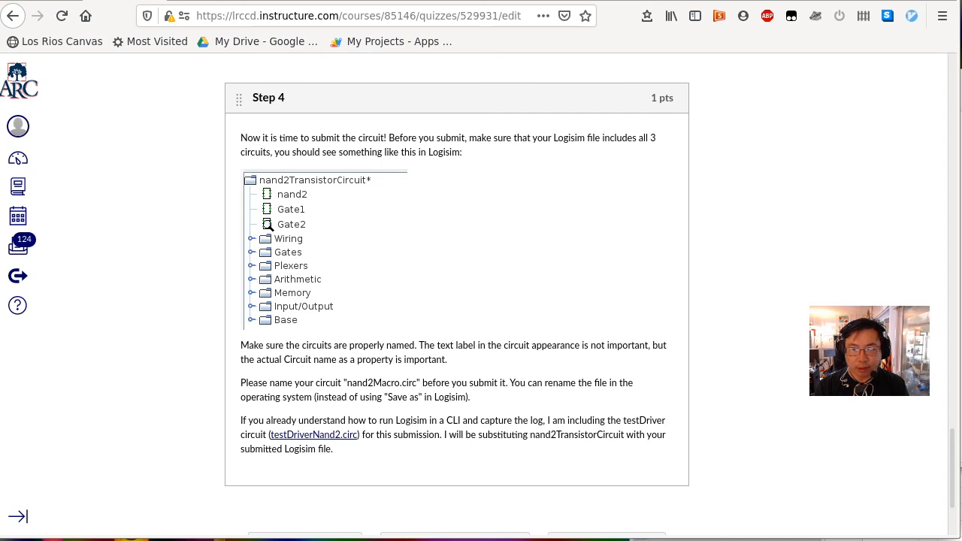
- Switch to Logisim and open the recent circuit file testDriverNand2.circ from the cisp310/tester folder
left_click_drag(383, 535, 343, 1)
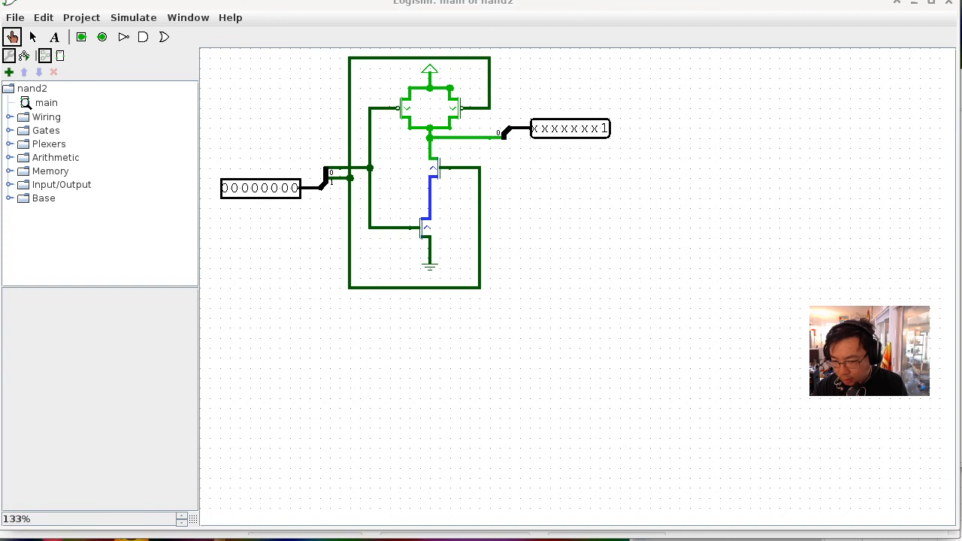
left_click(17, 20)
mouse_move(31, 64)
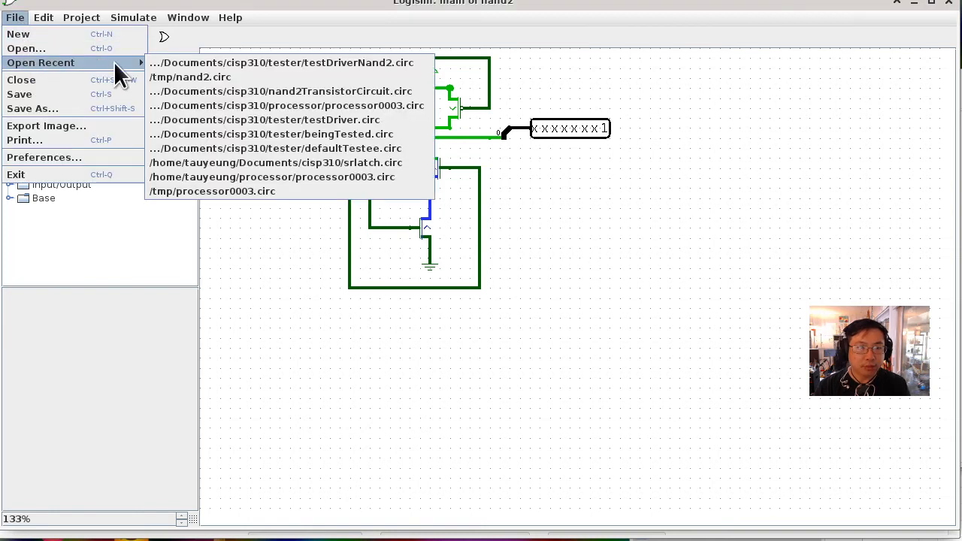
left_click(281, 66)
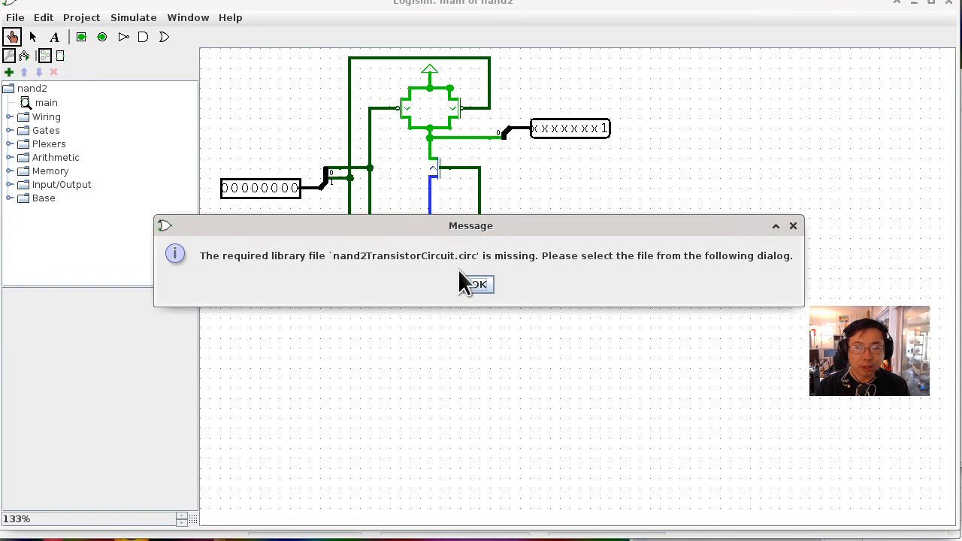
- Substitute nand2Macro.circ for the missing nand2TransistorCircuit.circ library and expand the nand2Macro library to list its circuits
left_click(483, 288)
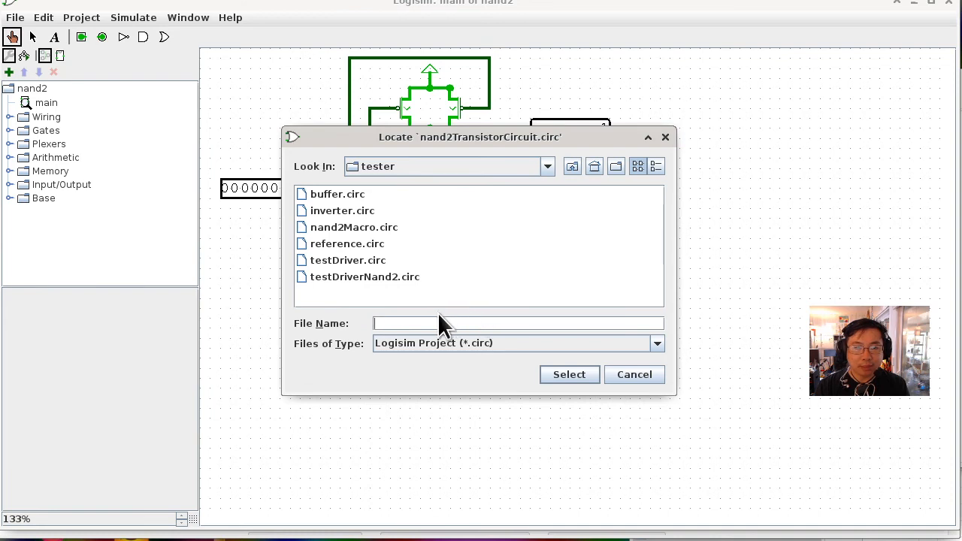
left_click(351, 227)
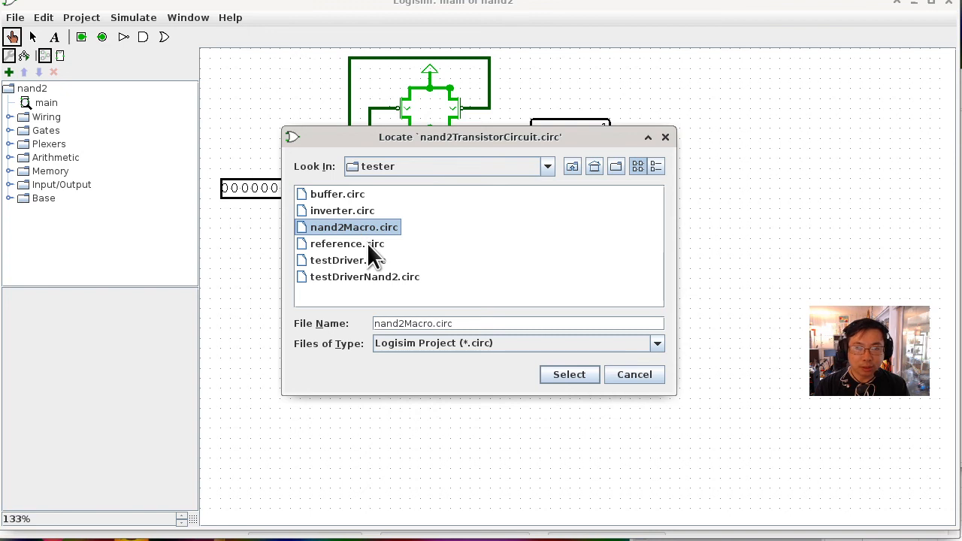
left_click(569, 375)
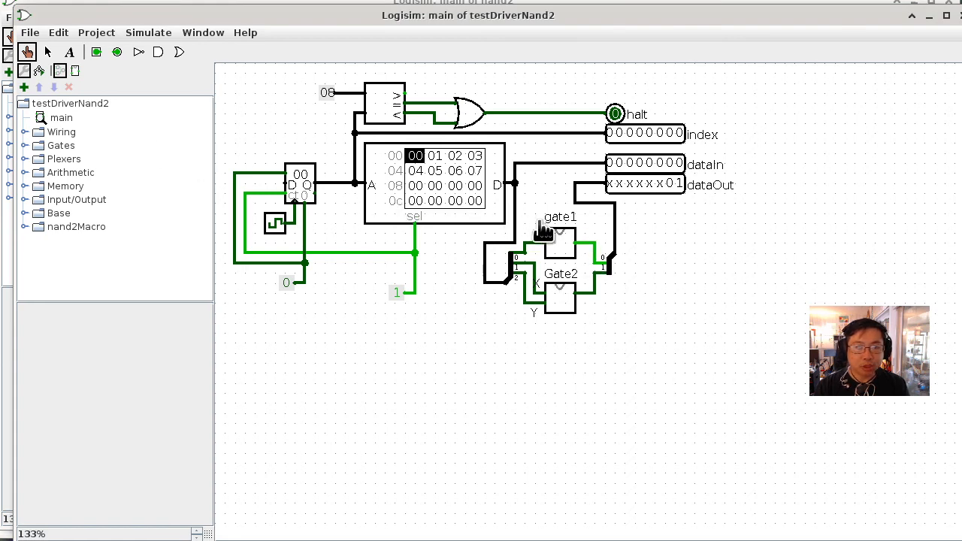
left_click(25, 226)
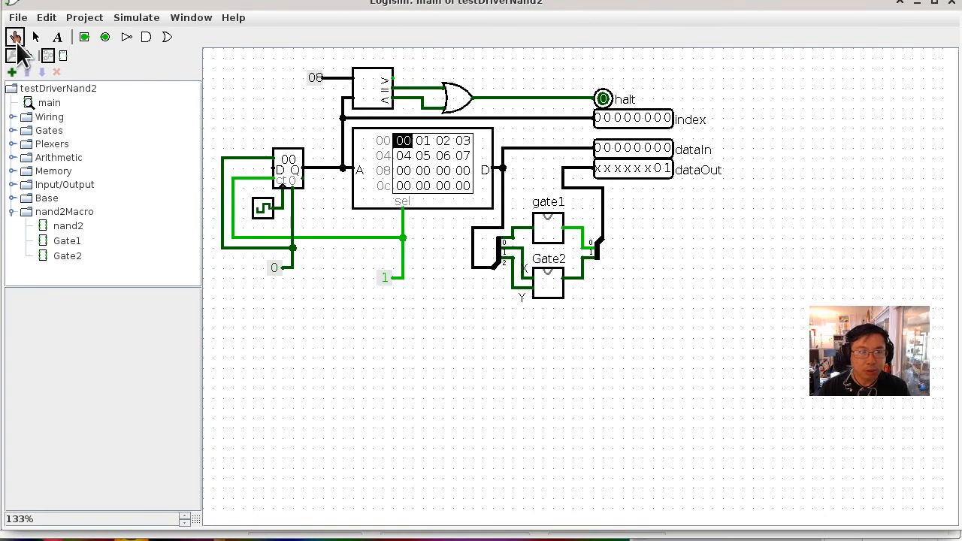
- Toggle the clock component repeatedly to advance the test driver's counter through the first few test inputs
left_click(266, 215)
left_click(265, 215)
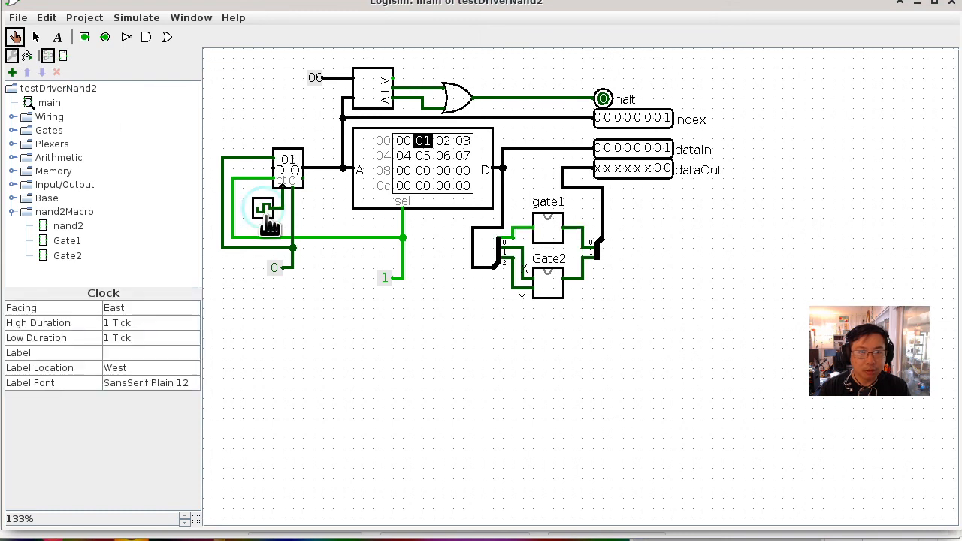
left_click(265, 215)
left_click(266, 215)
left_click(266, 215)
left_click(265, 215)
left_click(265, 215)
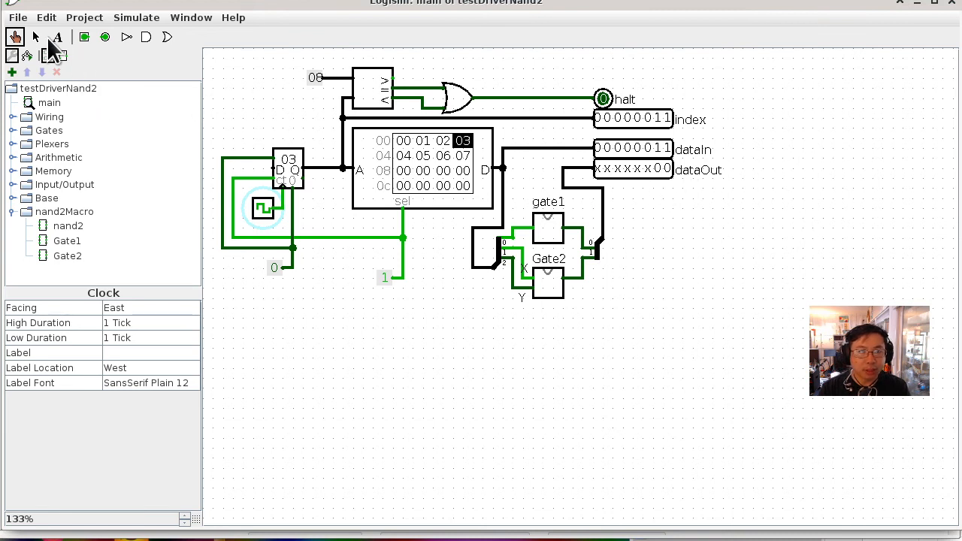
- Save the testDriverNand2 circuit and close both the testDriverNand2 and nand2 project windows
left_click(18, 17)
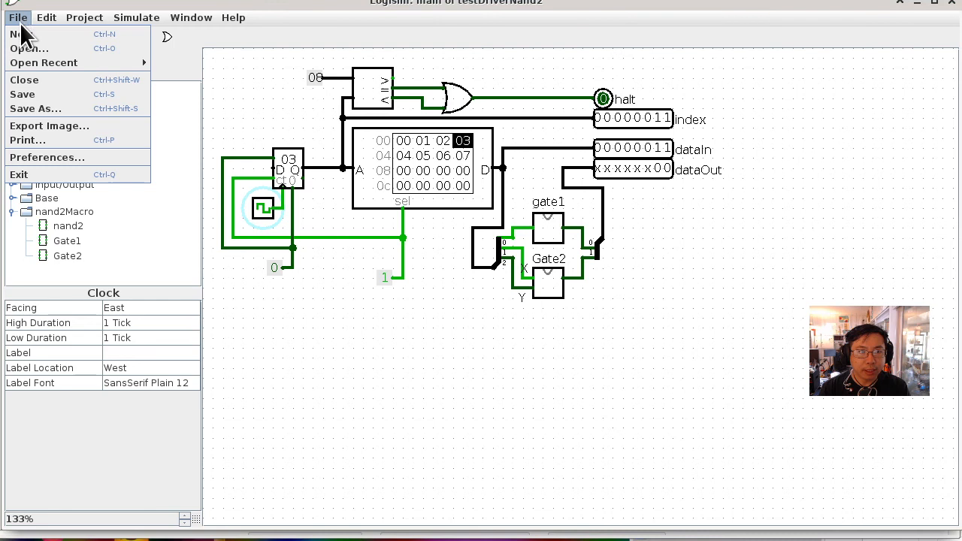
left_click(35, 94)
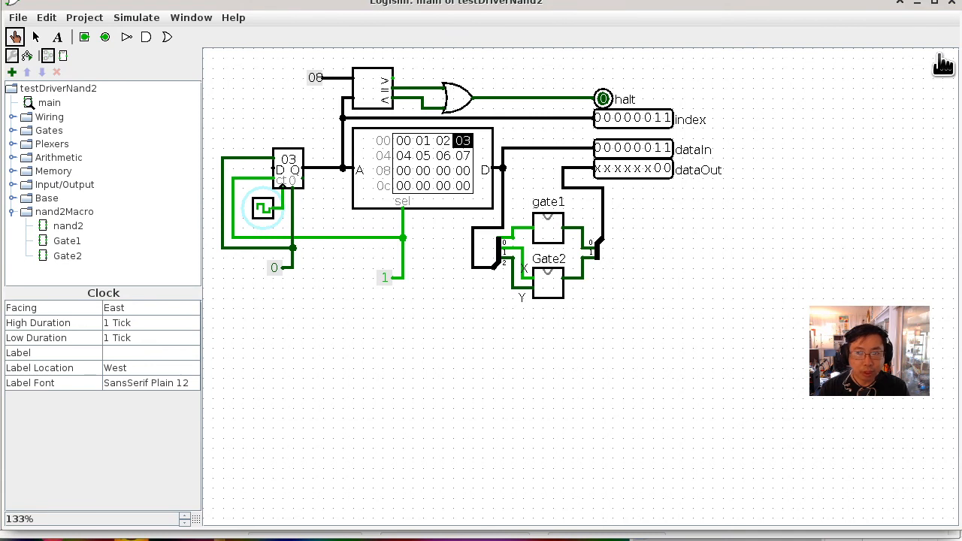
left_click(952, 6)
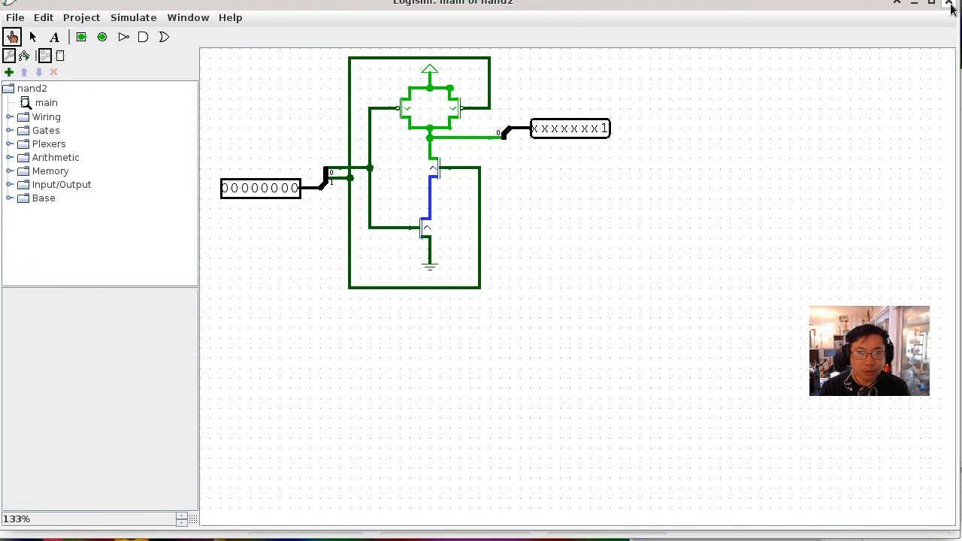
left_click(951, 6)
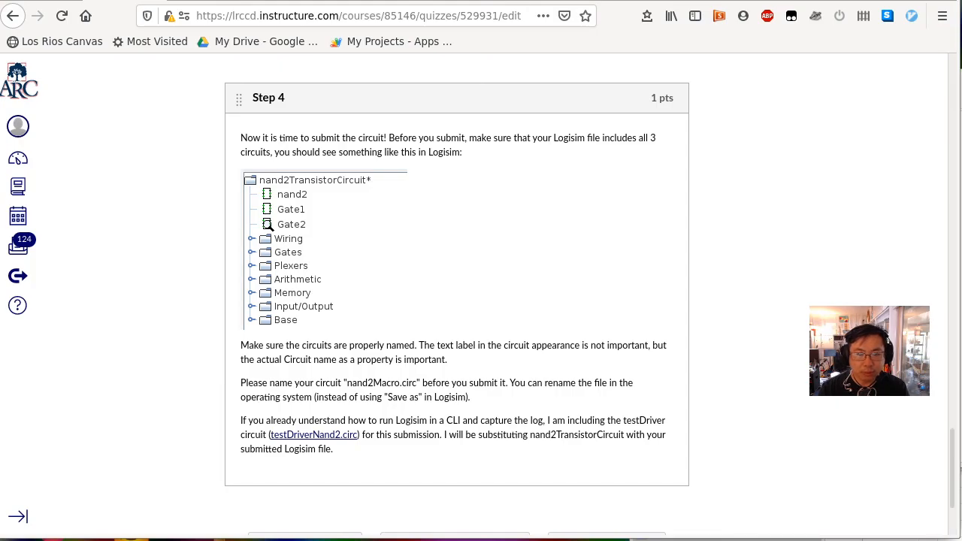
- Switch to the terminal, quit the bc calculator, and change to the Documents/cisp310/tester directory
left_click_drag(744, 538, 576, 0)
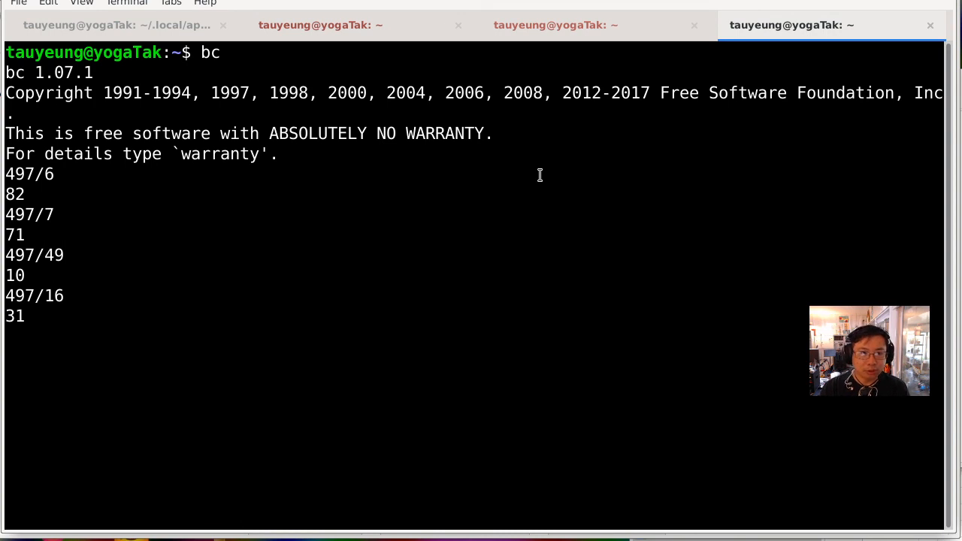
key("ctrl+d")
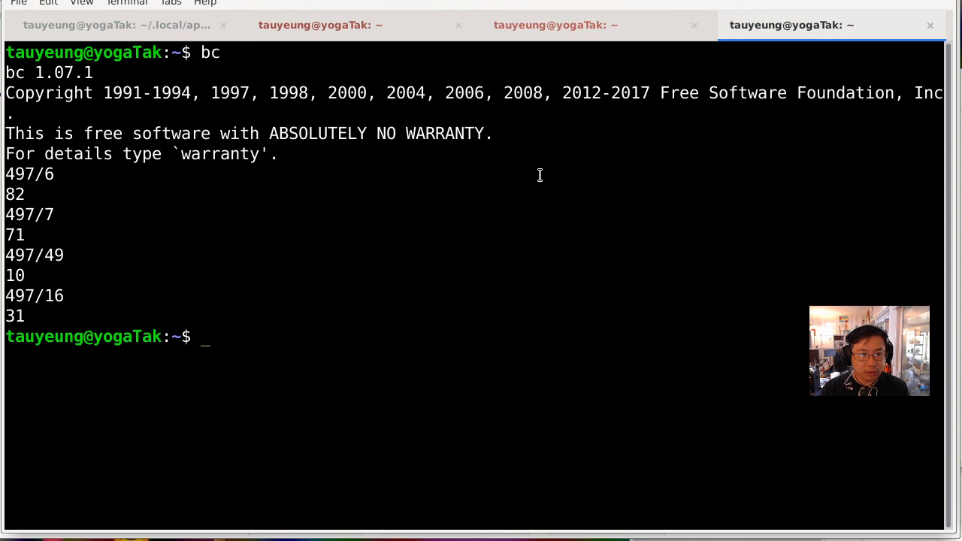
type("cd ")
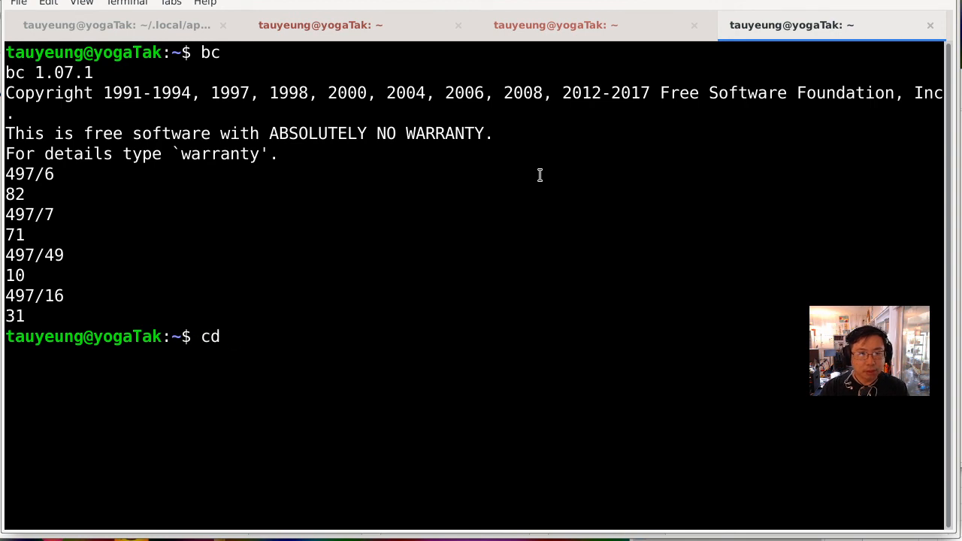
type("Doc")
key("Tab")
type("cisp310")
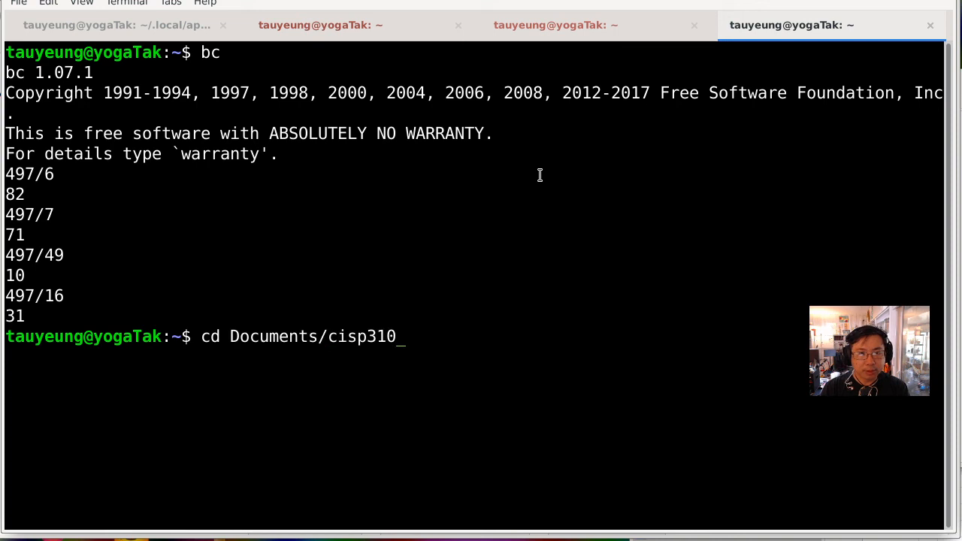
key("Return")
type("d tester/")
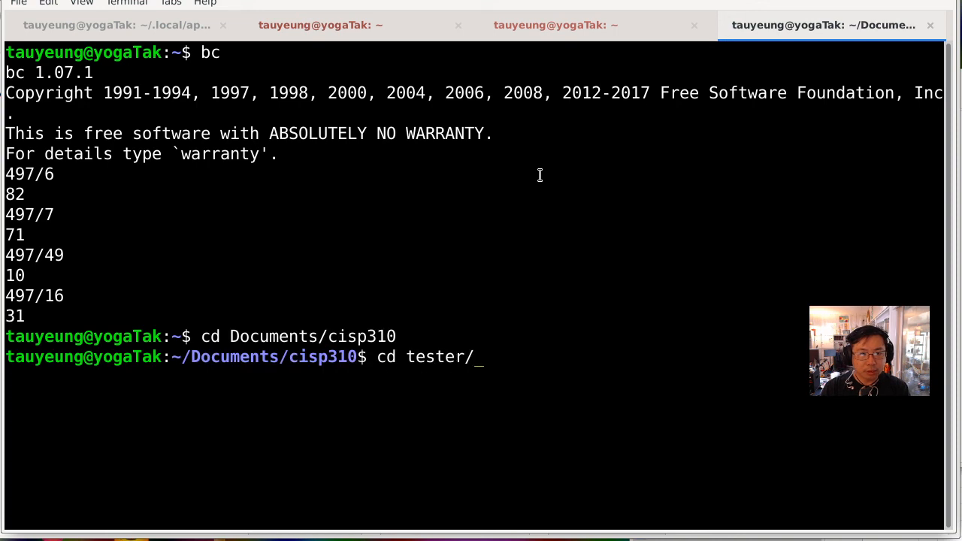
key("Return")
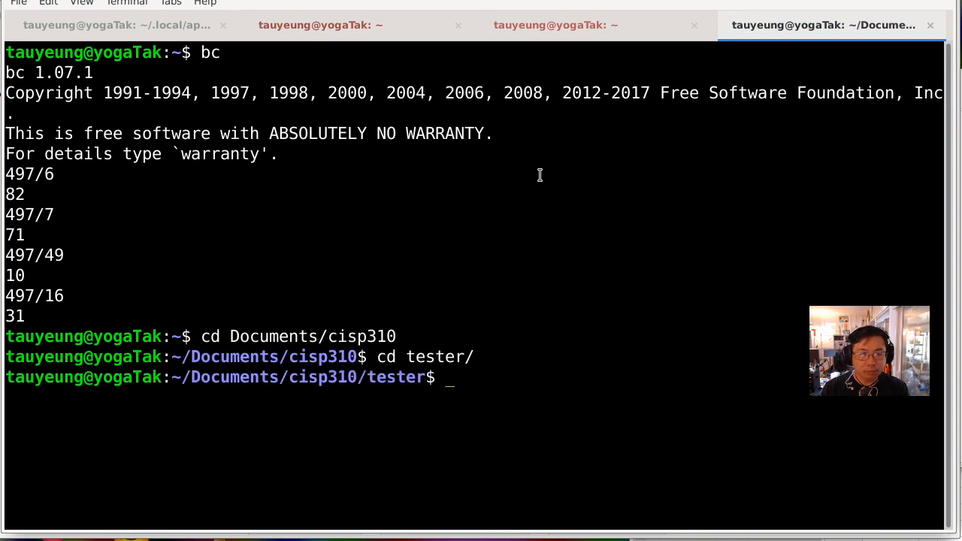
- Run java -jar ../logisim310.jar testDriverNand2.circ -tty table to output the circuit's test table in the terminal
type("java -")
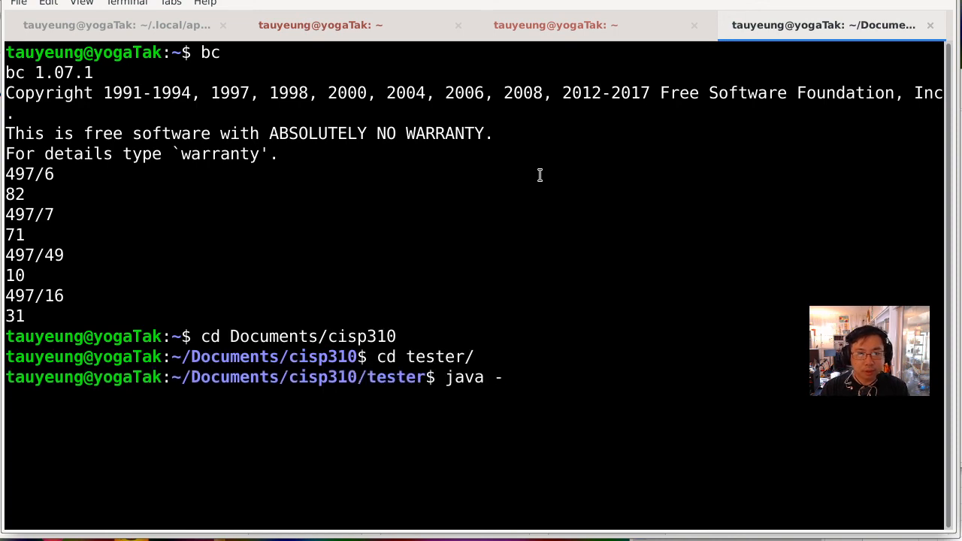
type("jar ../logisim")
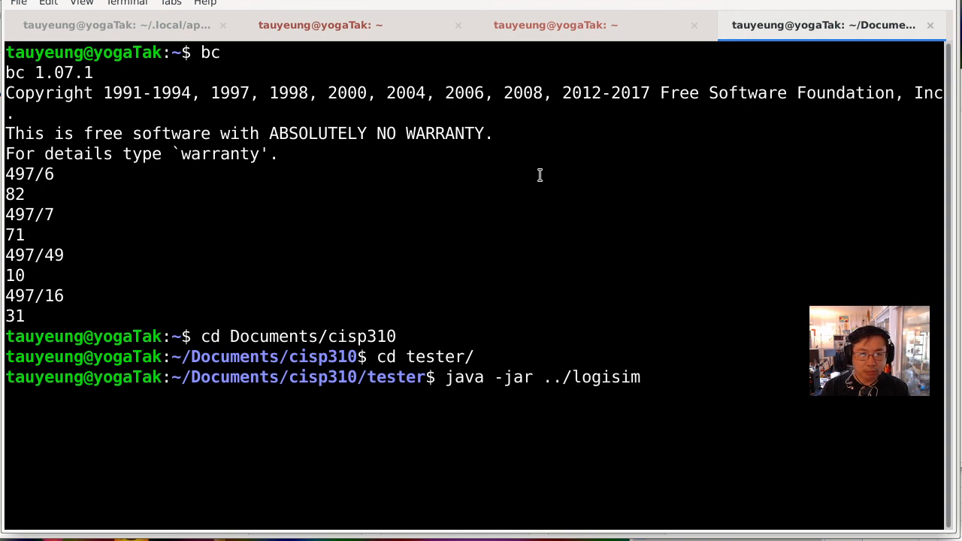
type("3")
key("Tab")
type(".")
key("Tab")
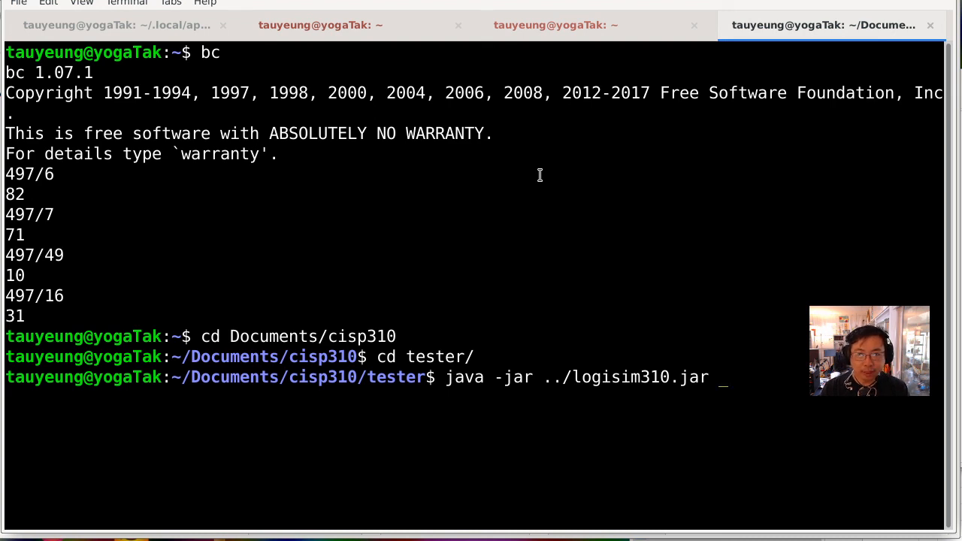
type("testDrive")
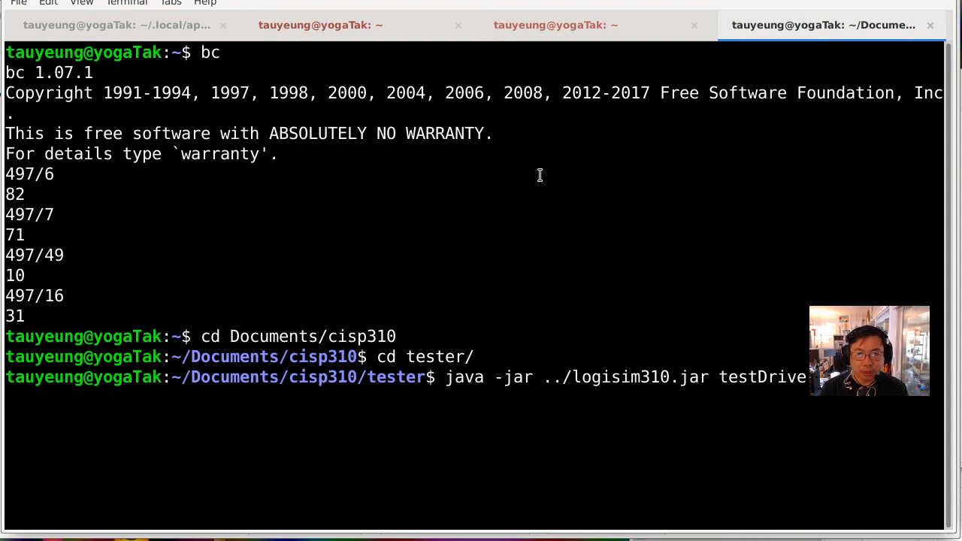
key("Tab")
key("Tab")
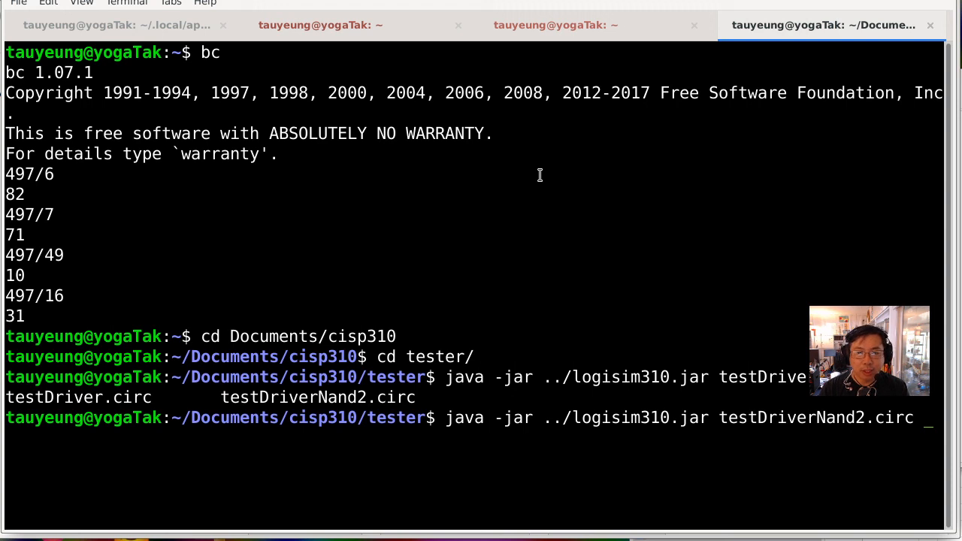
type("-tty")
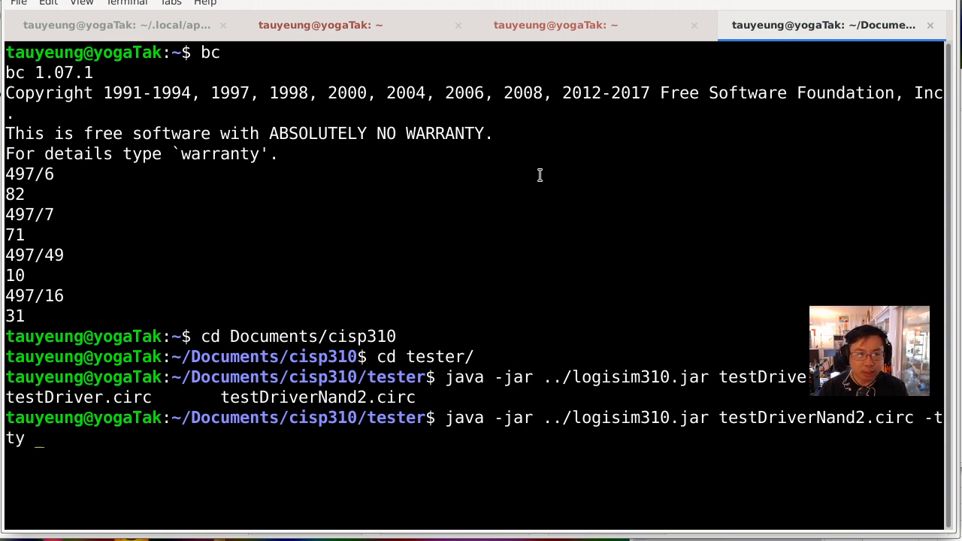
type(" table")
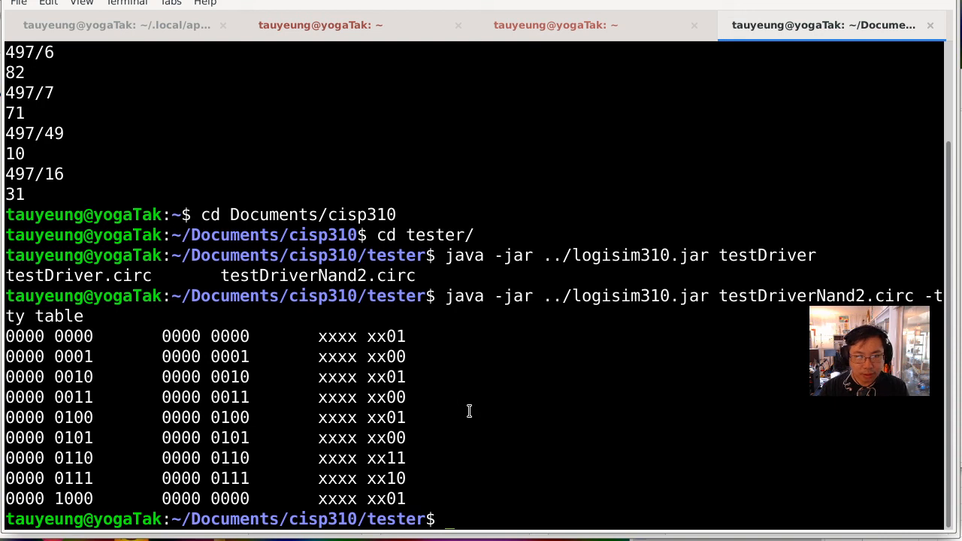
- Rerun the same Logisim table command with its output redirected to nand2MacroTest.log
key("Up")
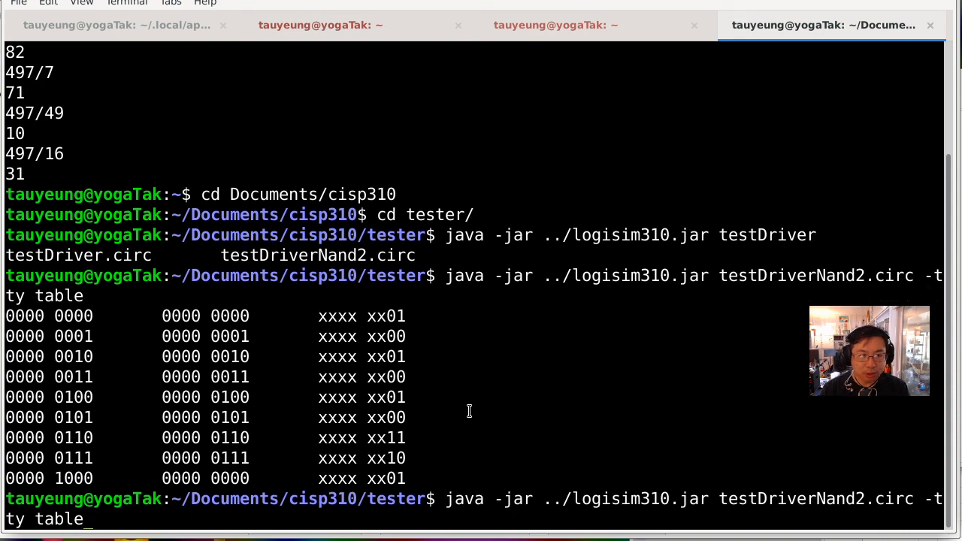
type(">")
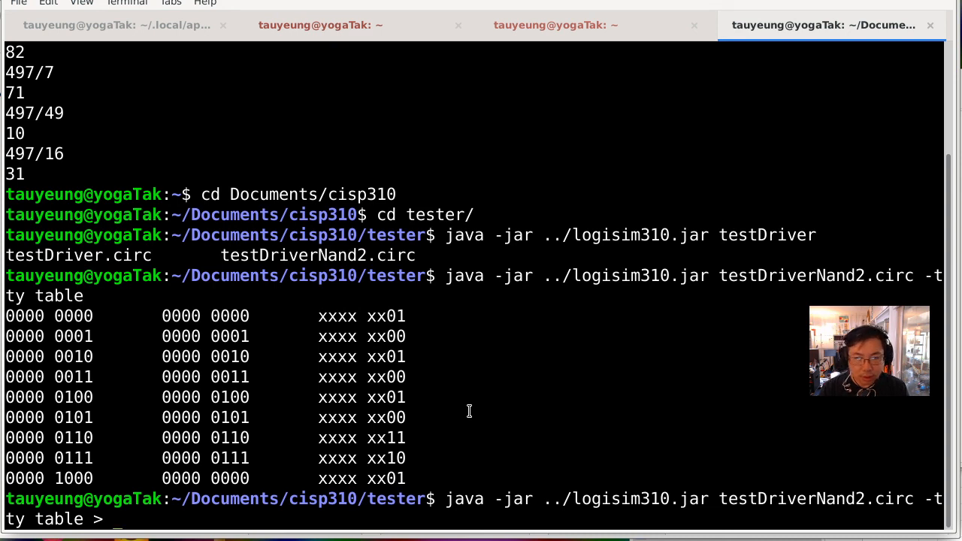
type("nand2M")
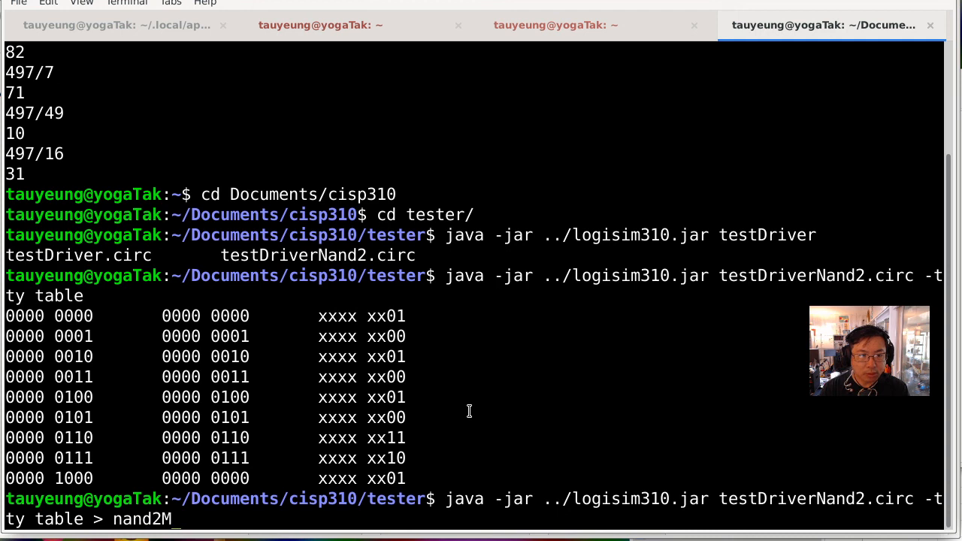
type("acroTest")
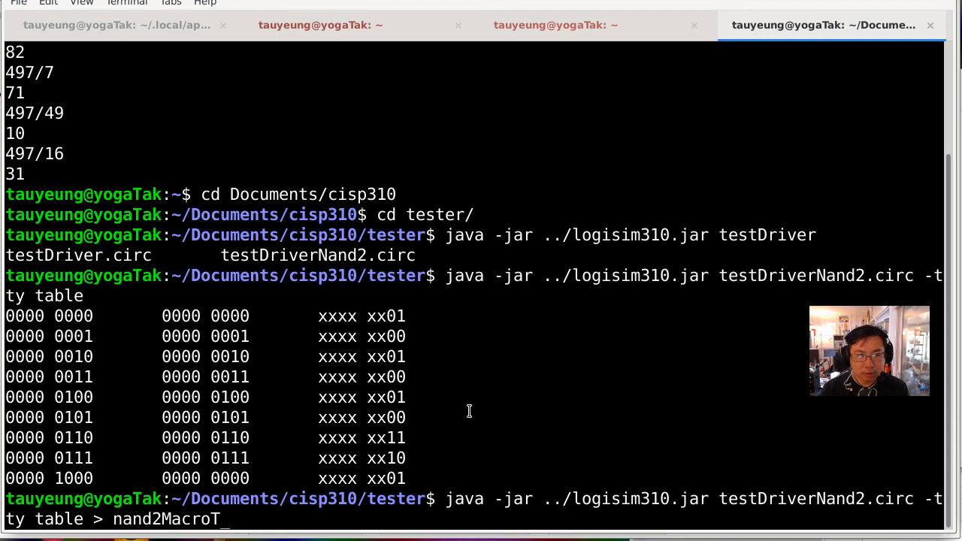
type(".")
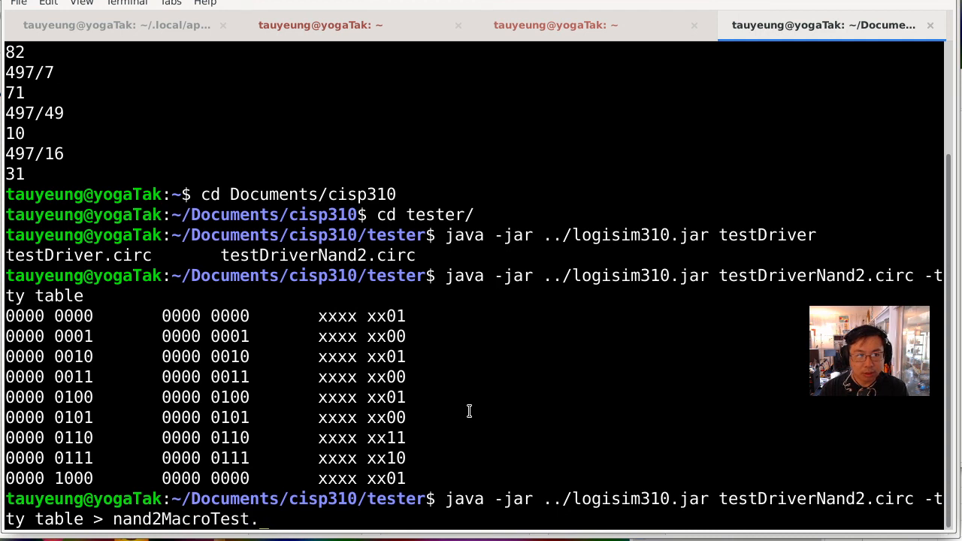
type("log")
key("Return")
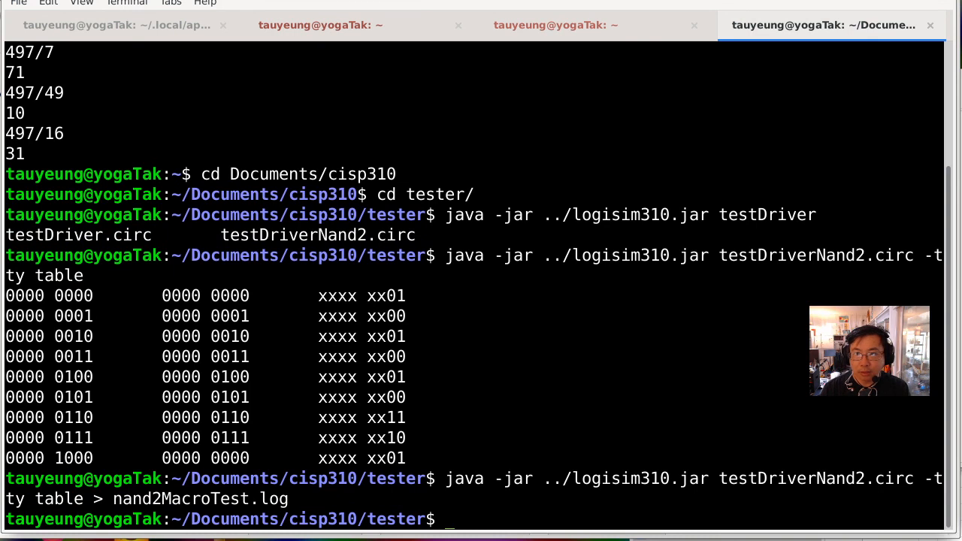
left_click(961, 170)
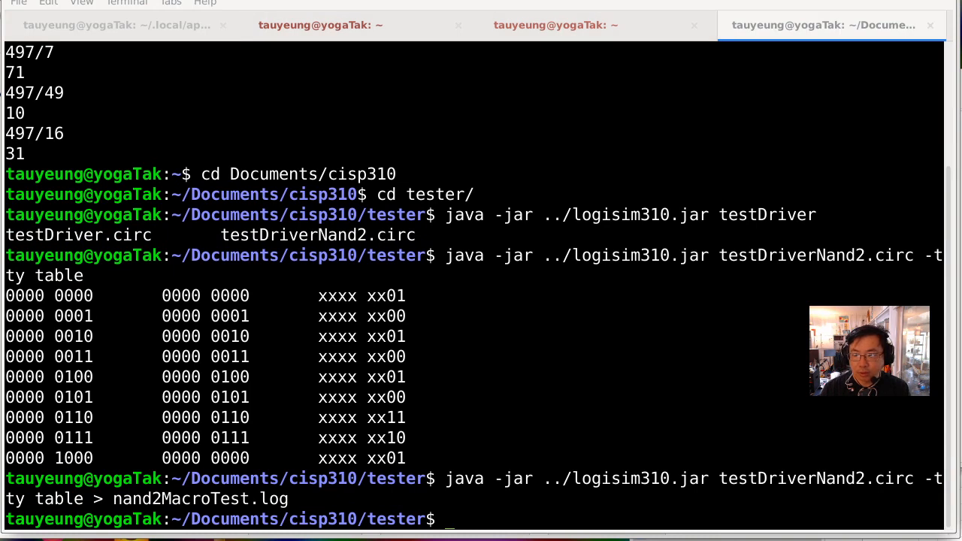